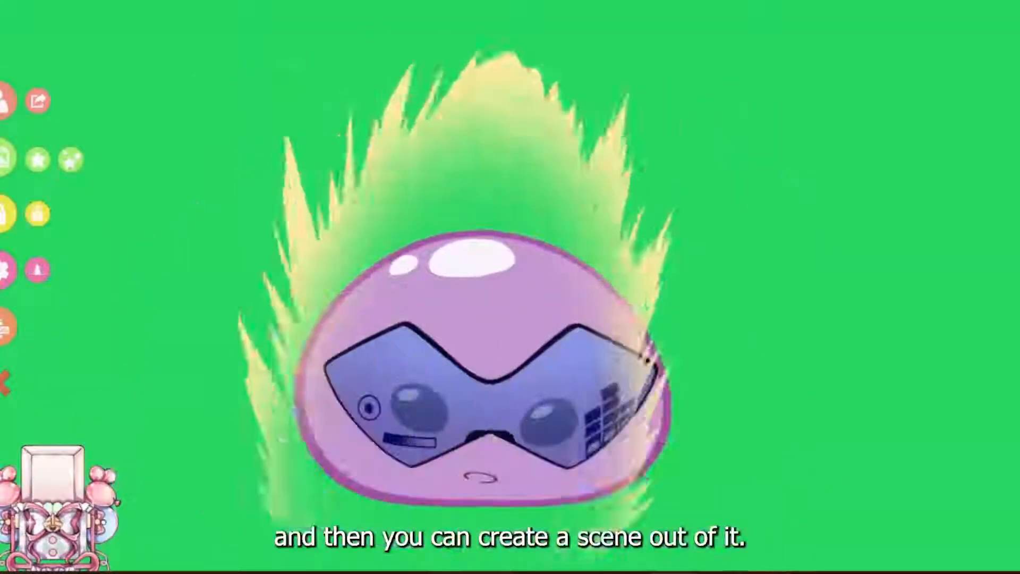
Create a new item scene from the loaded items, name it "gokus power up" and save it
click(73, 160)
click(543, 182)
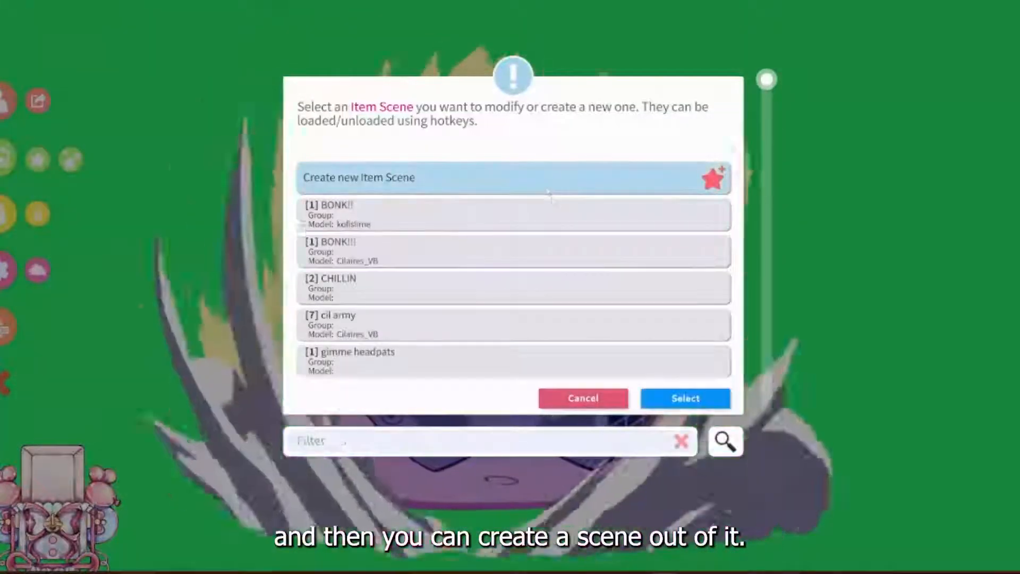
click(684, 395)
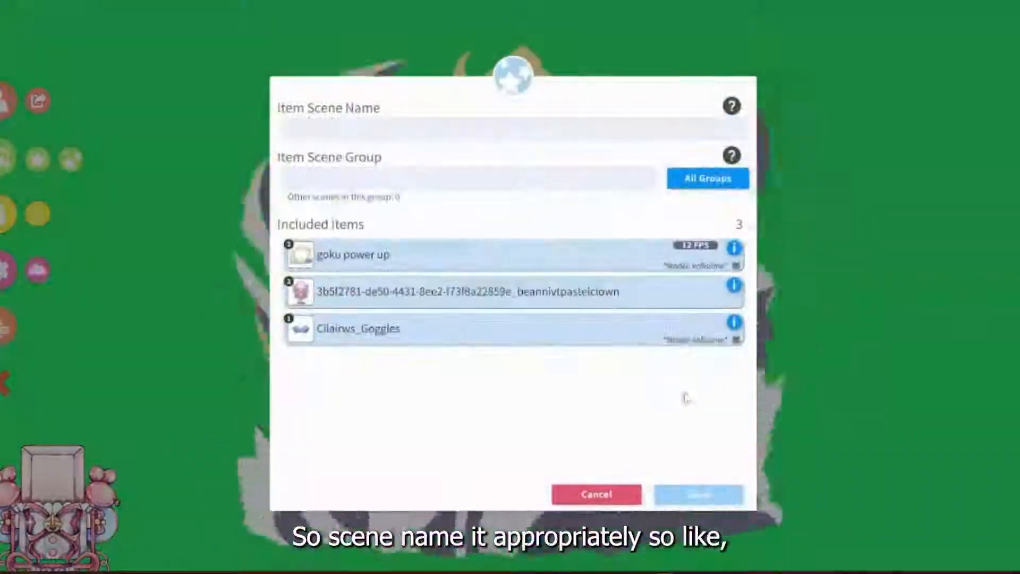
click(369, 138)
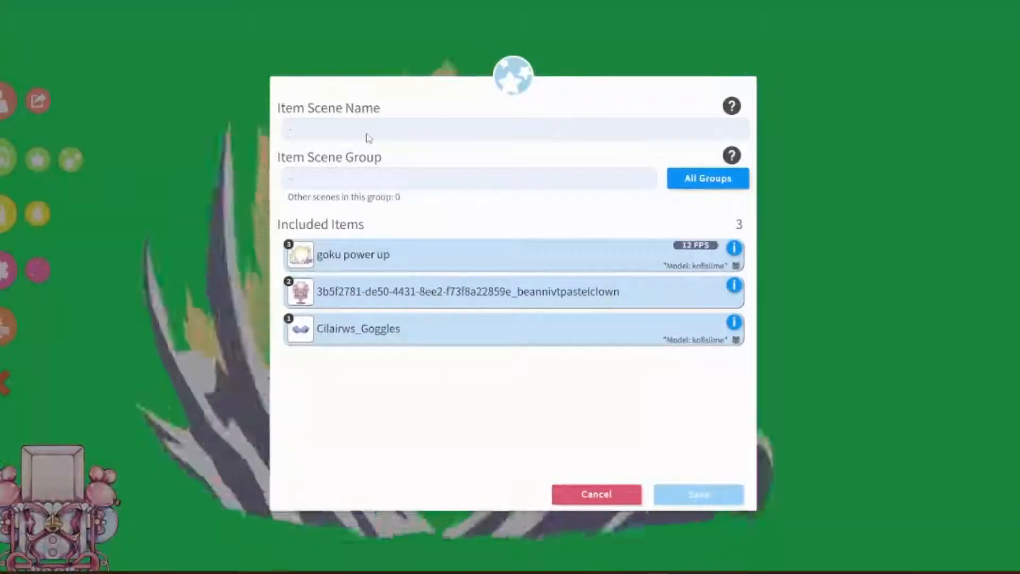
text(gokus power)
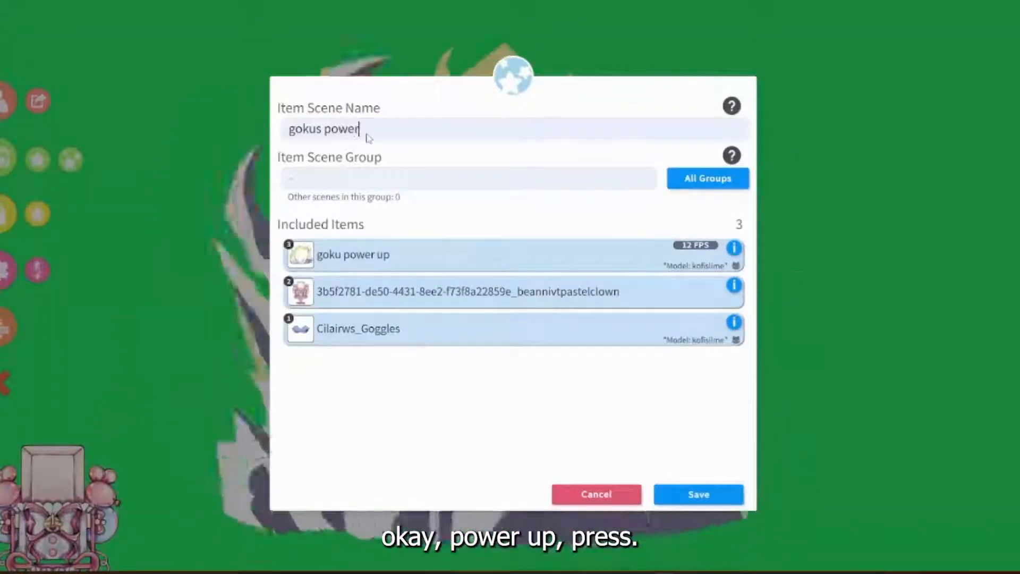
text( up)
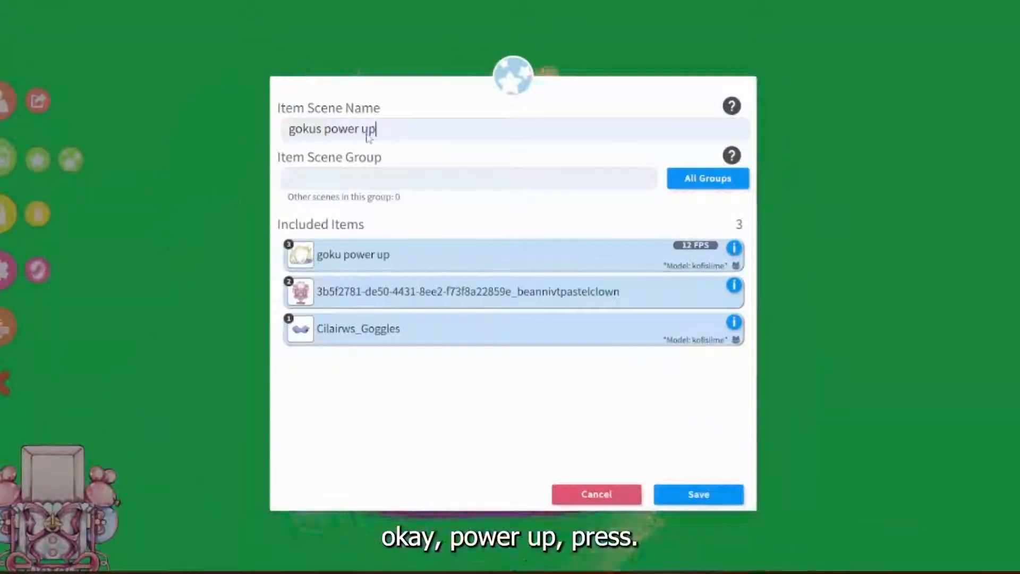
click(722, 498)
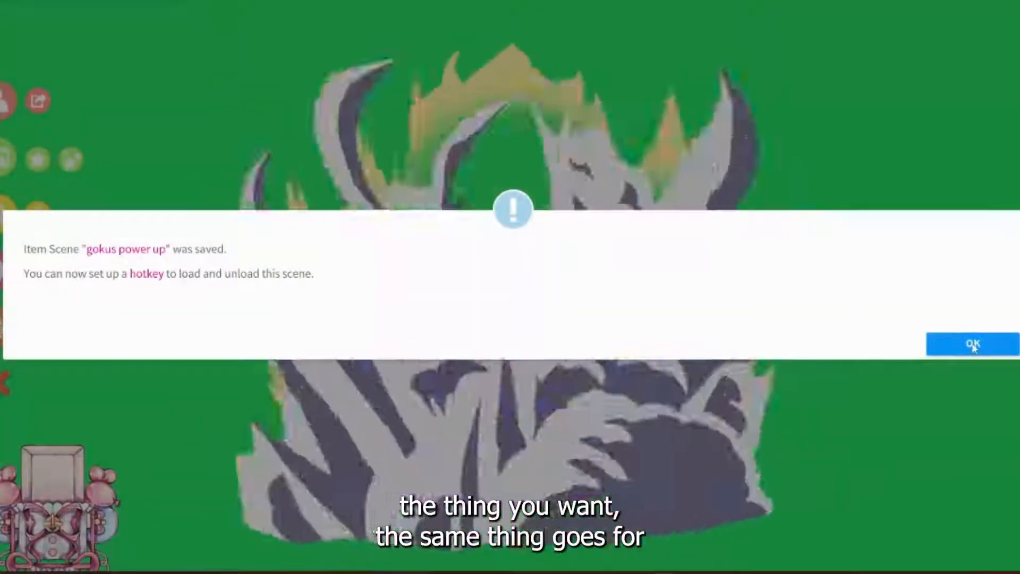
click(973, 345)
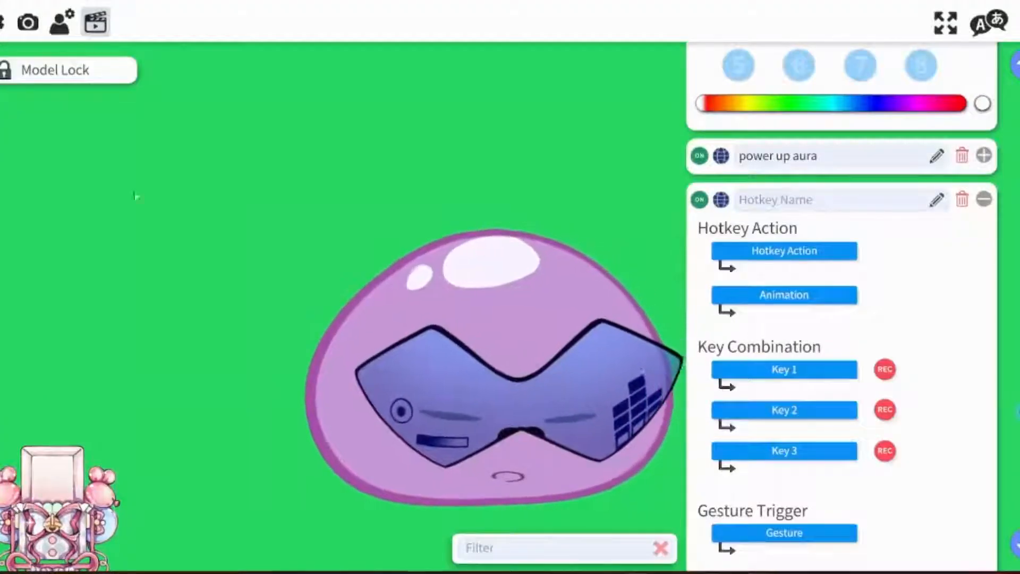
Return to the main model view, and reopen the settings at the model's hotkey list
click(2, 26)
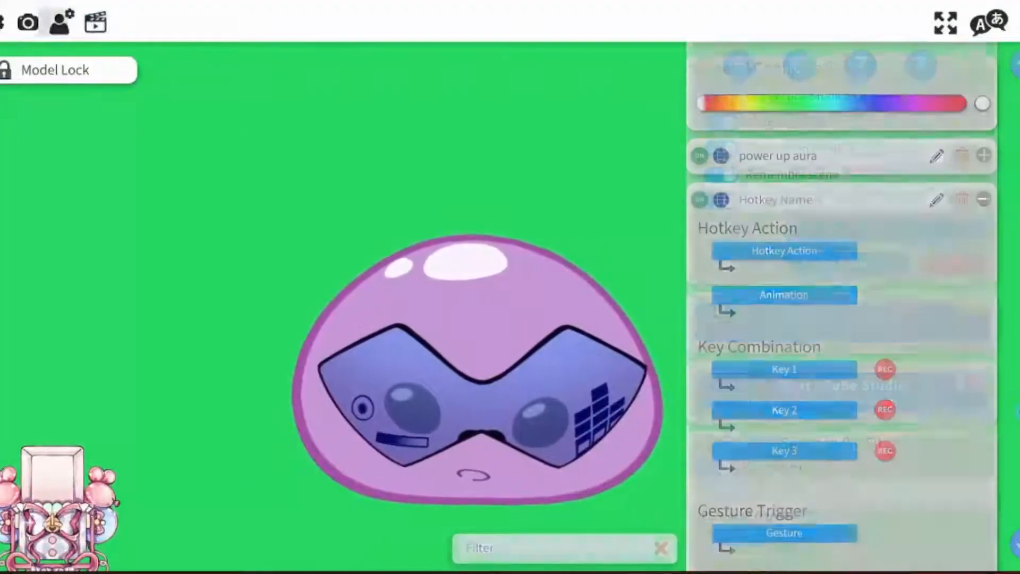
double_click(66, 167)
double_click(52, 365)
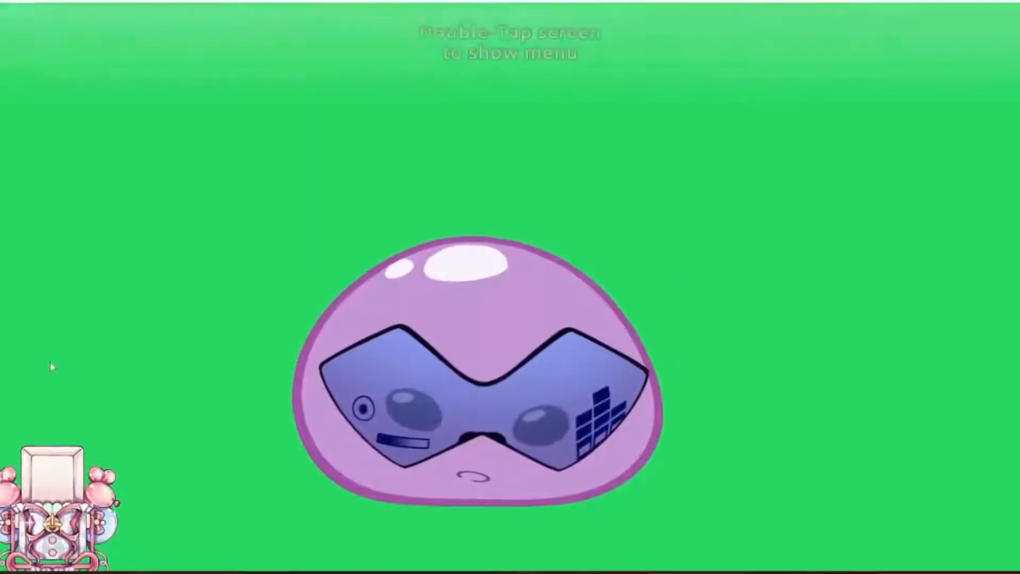
click(8, 272)
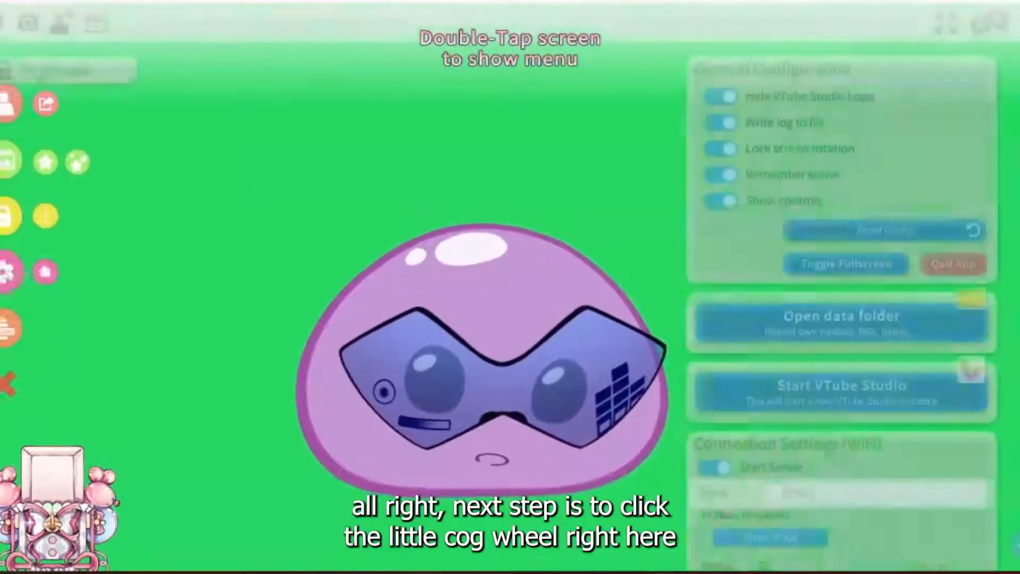
click(95, 22)
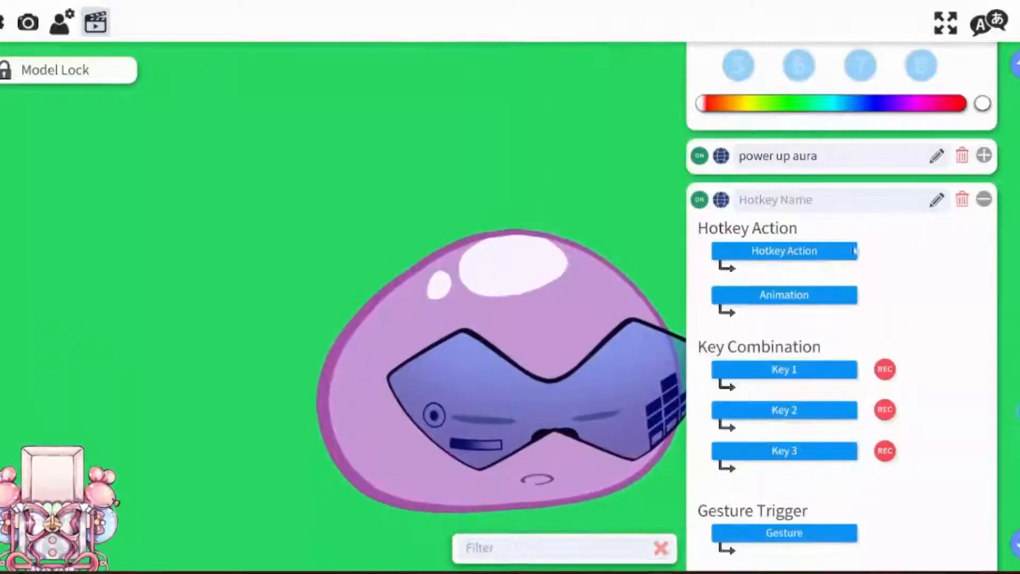
Delete the blank, unnamed hotkey listed below the power up aura hotkey
scroll(903, 226, down, 6)
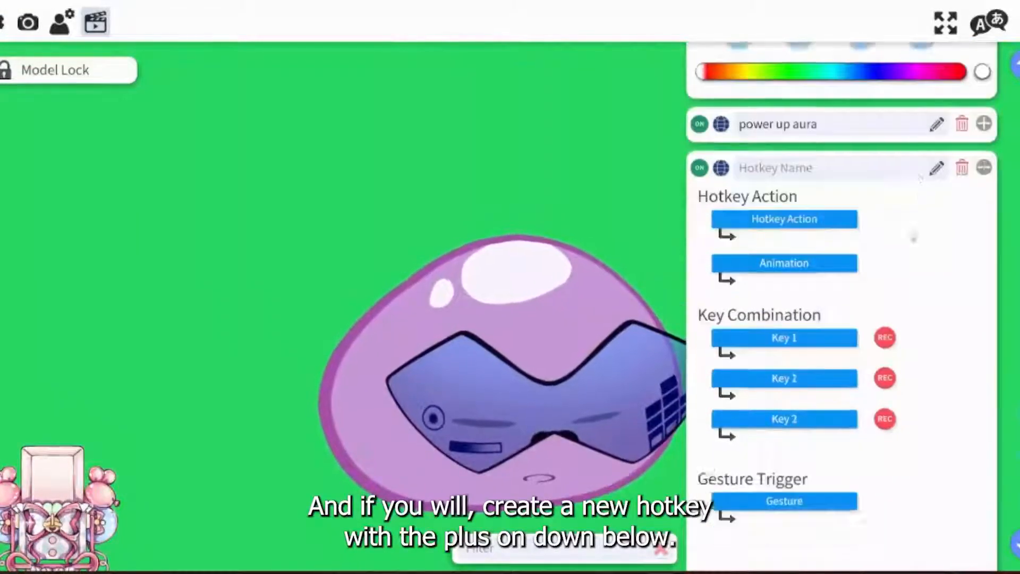
click(842, 526)
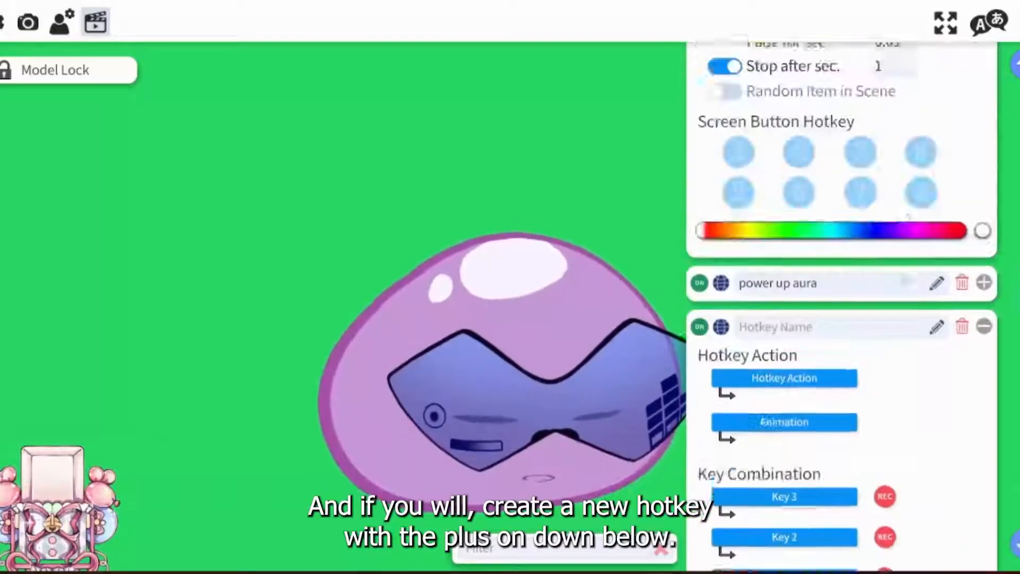
click(984, 390)
click(962, 468)
Review the power up hotkey's available actions including Toggle Item Scene, its assigned item scene, and its fade and stop settings
scroll(814, 394, up, 6)
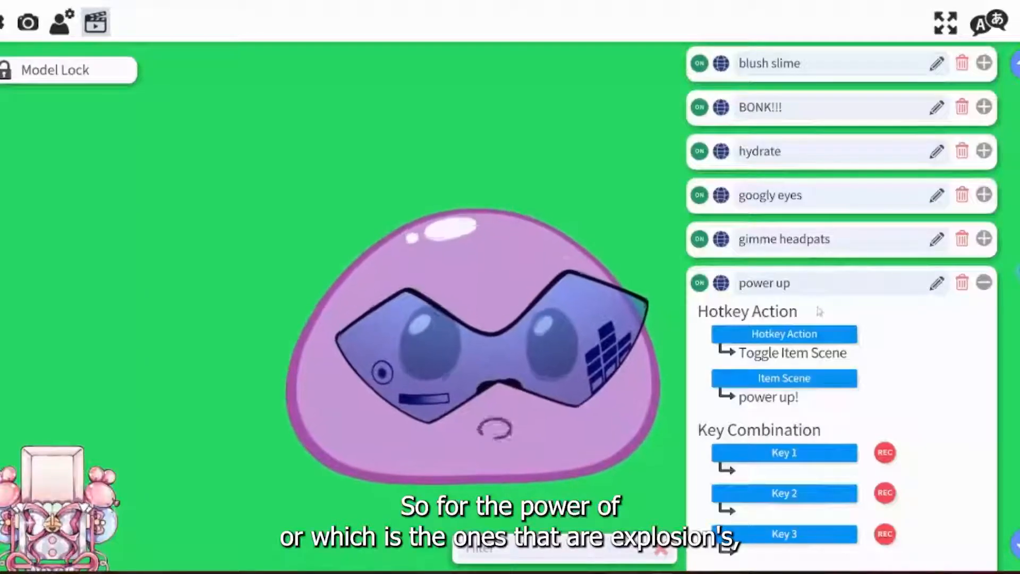
scroll(900, 297, down, 2)
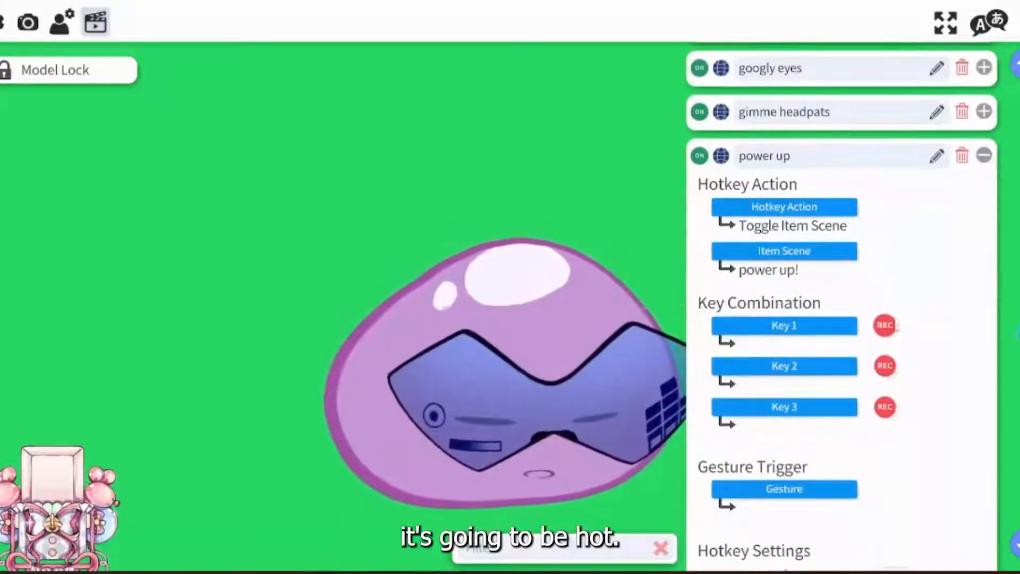
click(819, 212)
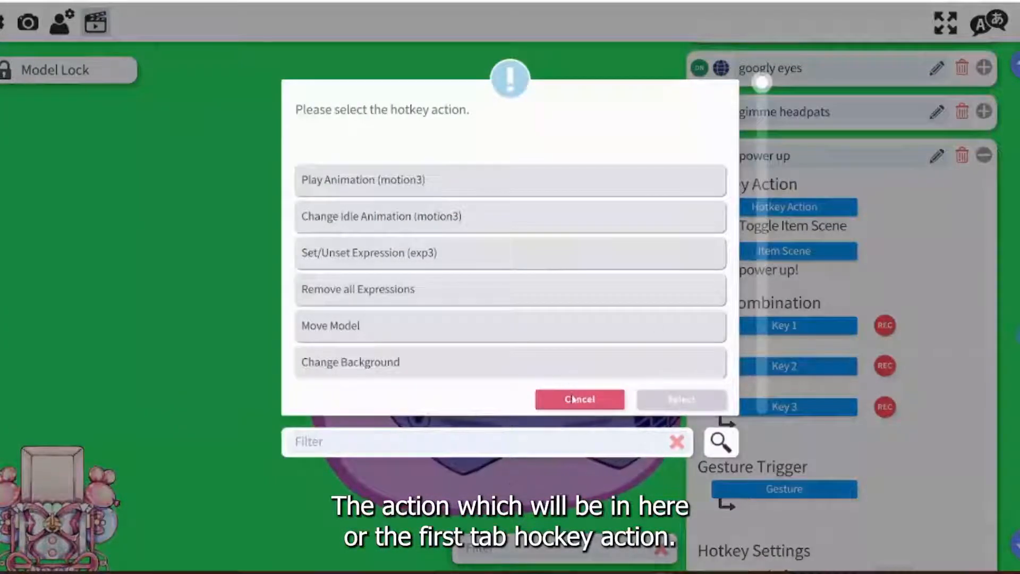
click(573, 399)
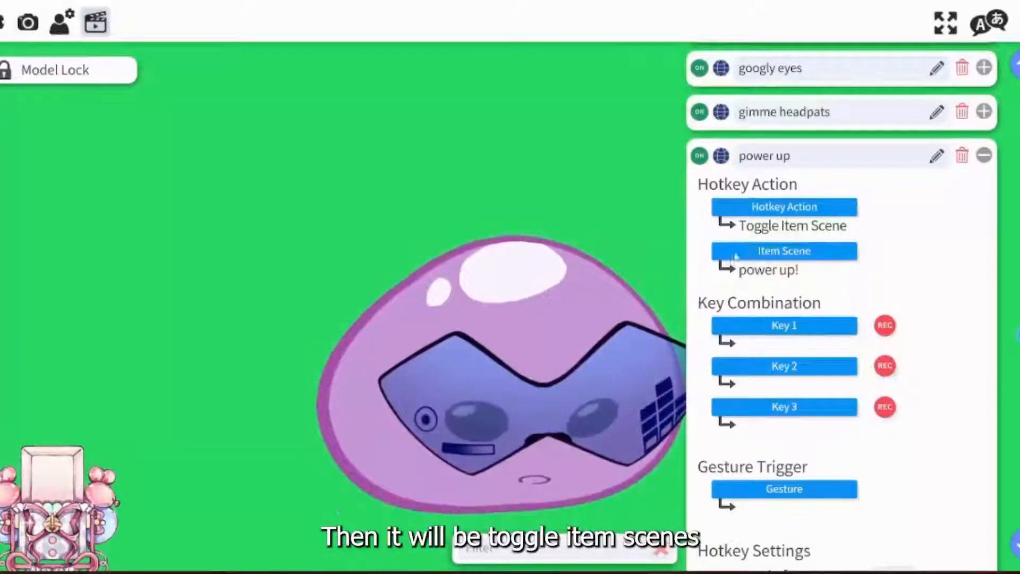
click(827, 210)
scroll(483, 312, down, 5)
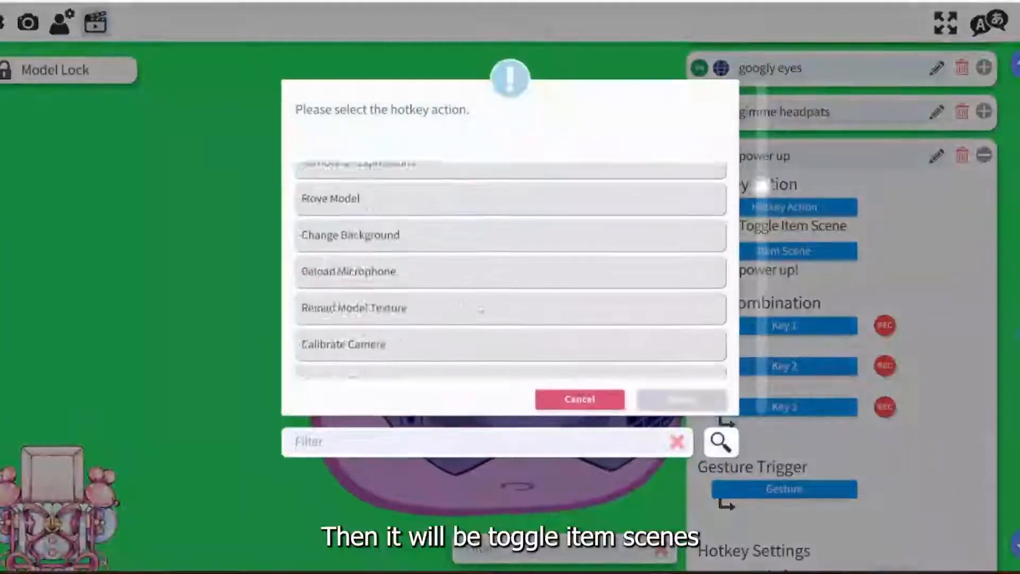
scroll(536, 361, down, 2)
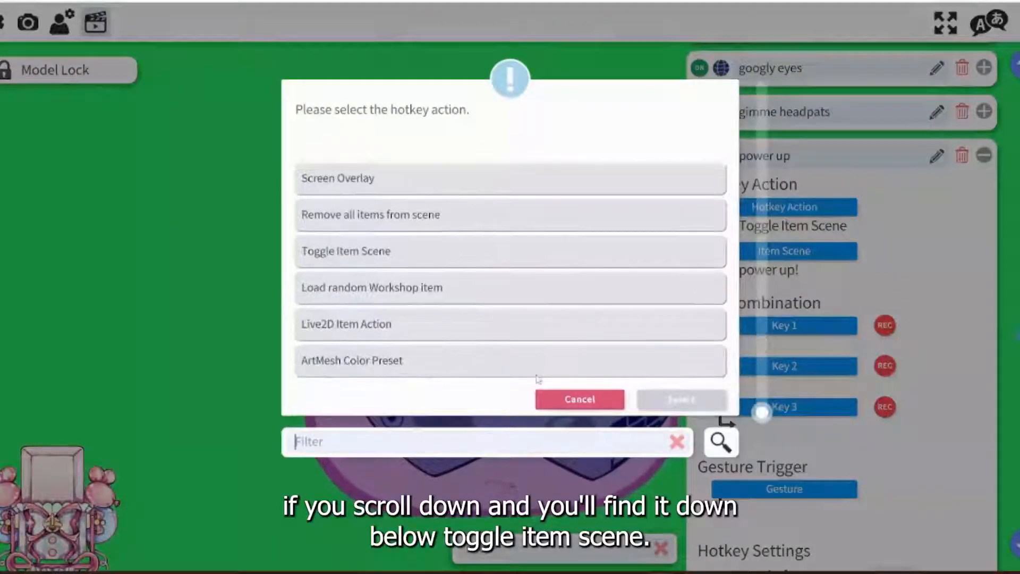
click(580, 397)
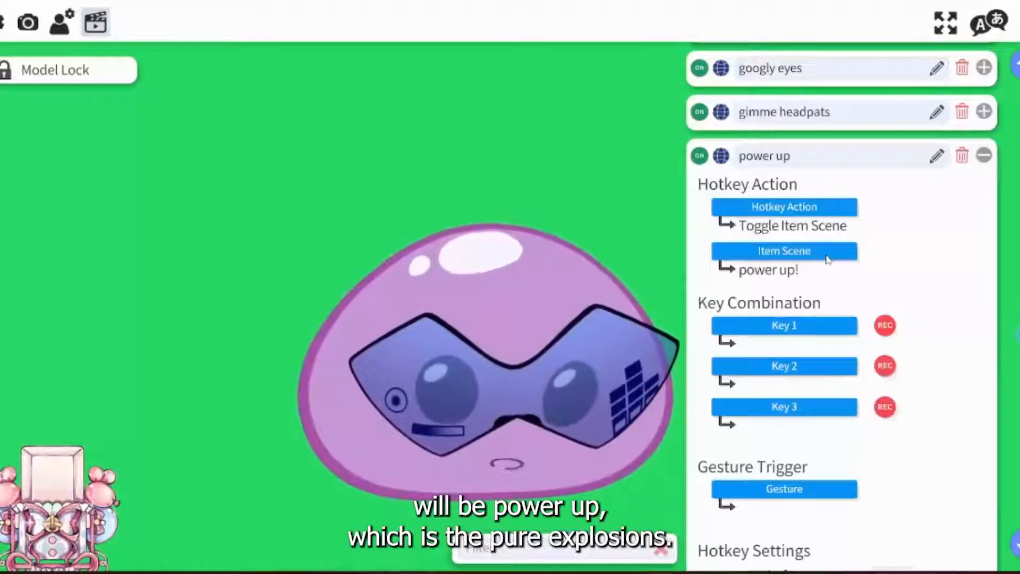
scroll(827, 259, down, 5)
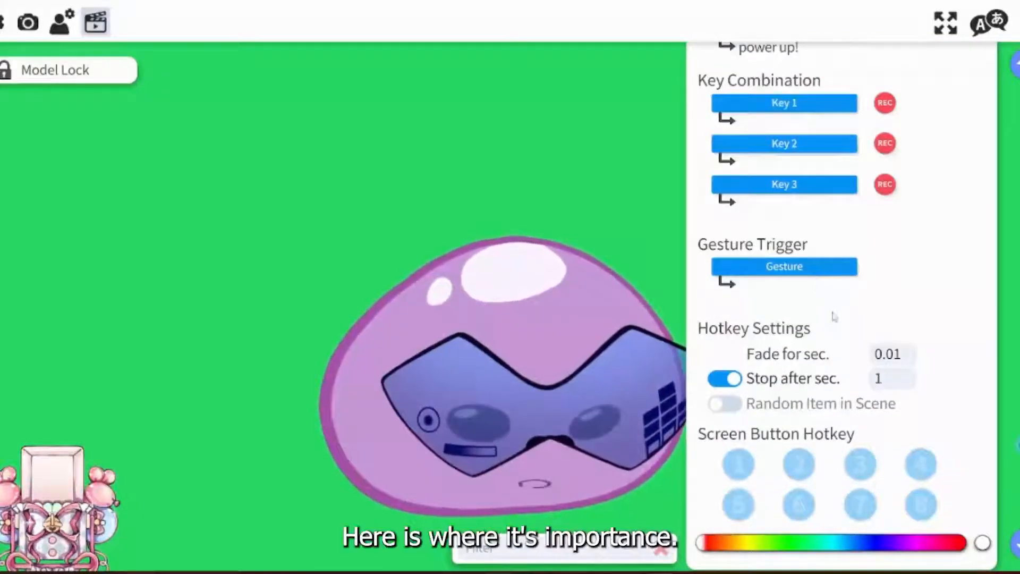
scroll(834, 316, down, 2)
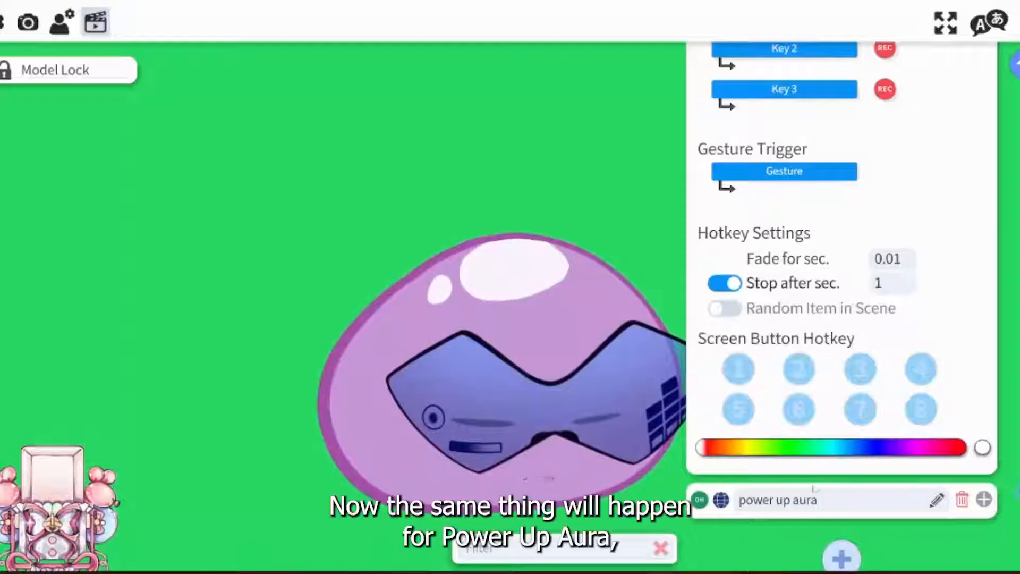
Expand the power up aura hotkey and review its action, item scene and stop timer settings
click(985, 501)
scroll(888, 450, down, 4)
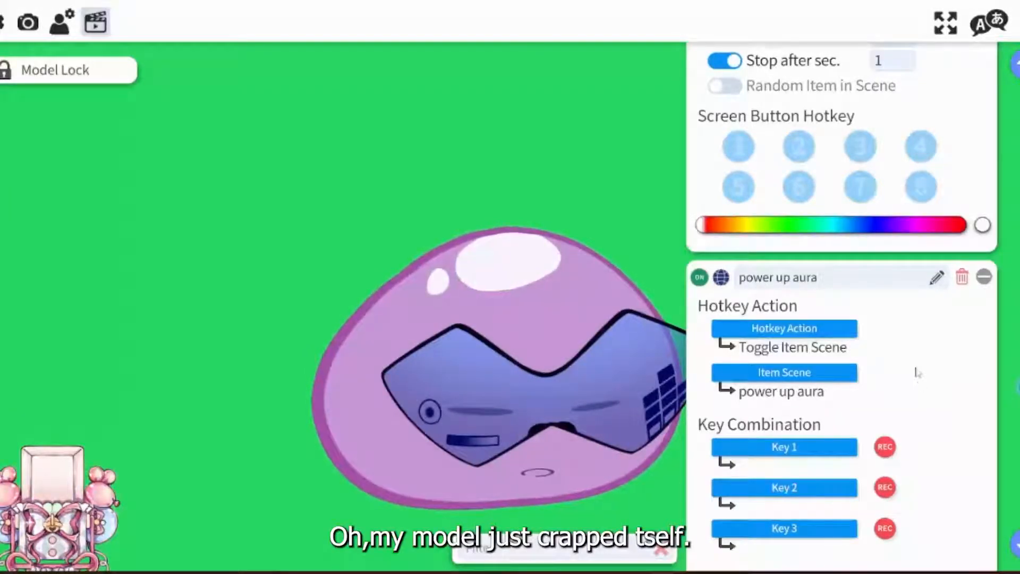
scroll(903, 329, down, 2)
scroll(903, 197, down, 2)
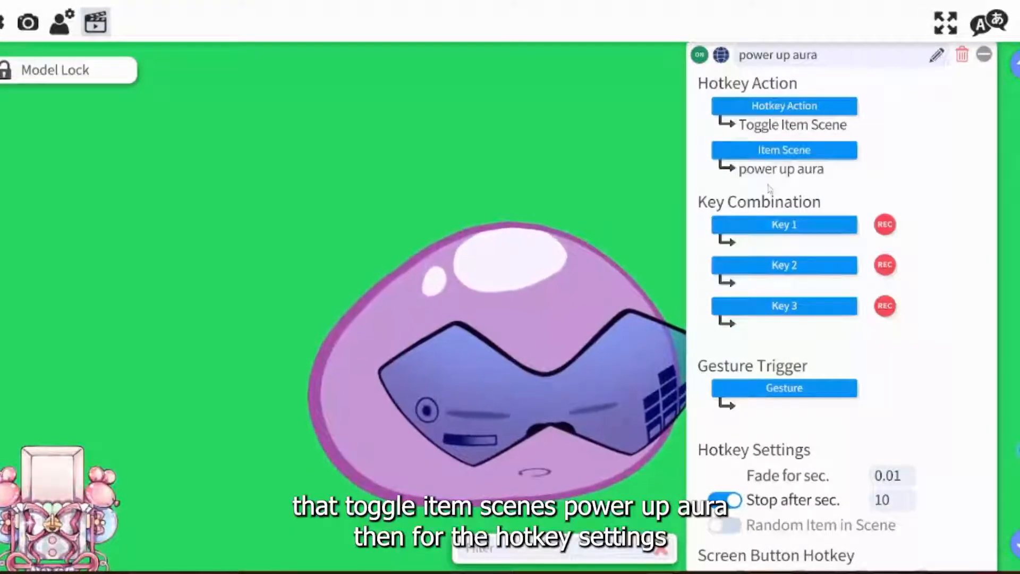
scroll(818, 192, down, 4)
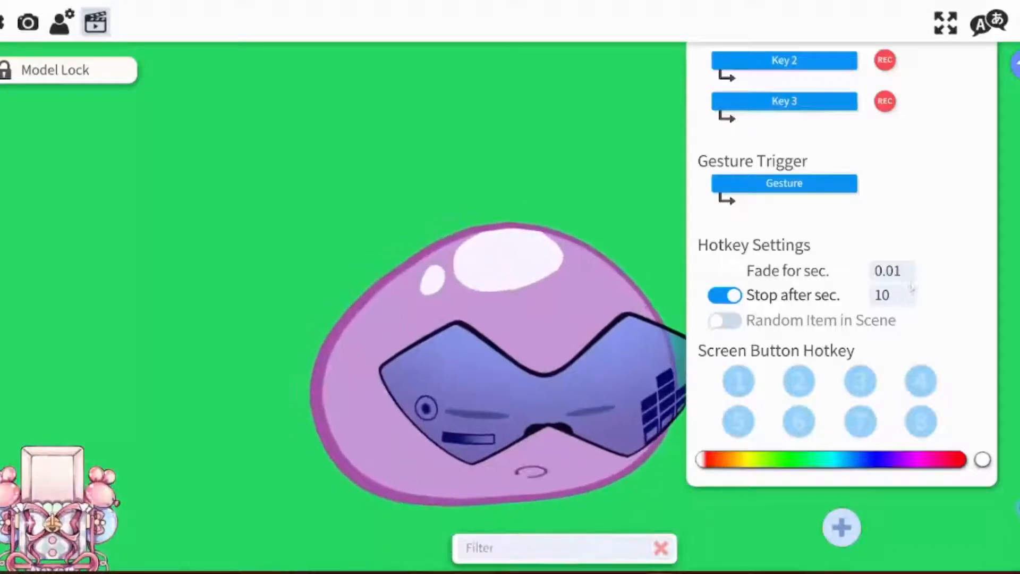
scroll(899, 415, down, 5)
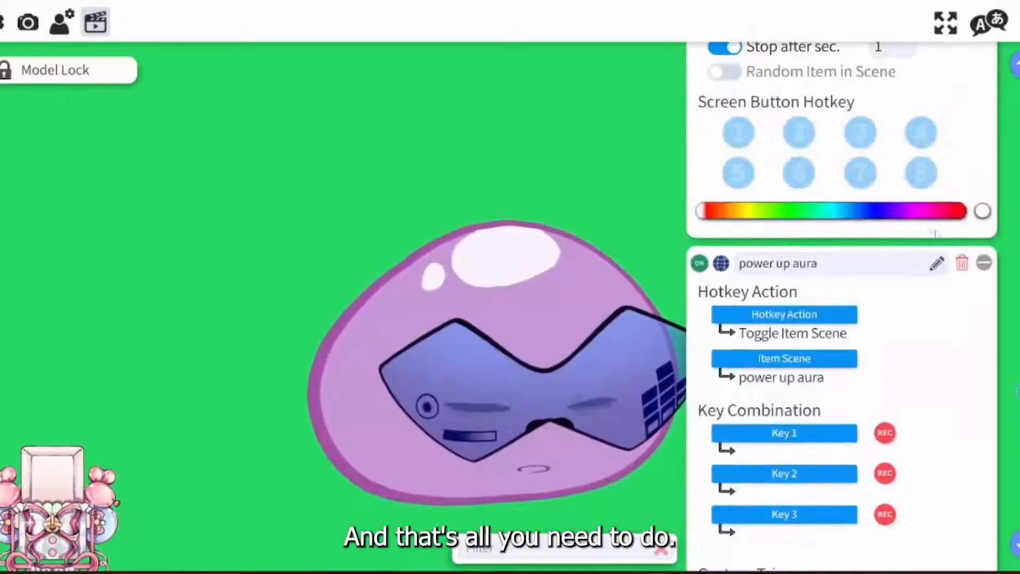
scroll(842, 266, down, 5)
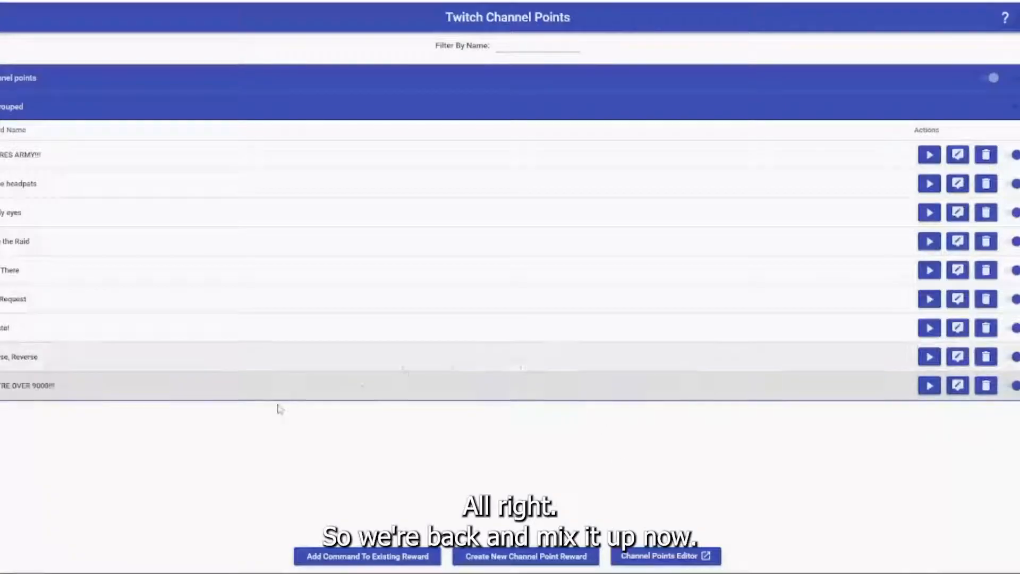
In Mix It Up, open the THEY'RE OVER 9000!!! reward's command for editing and review its first VTube Studio action
click(956, 387)
click(449, 181)
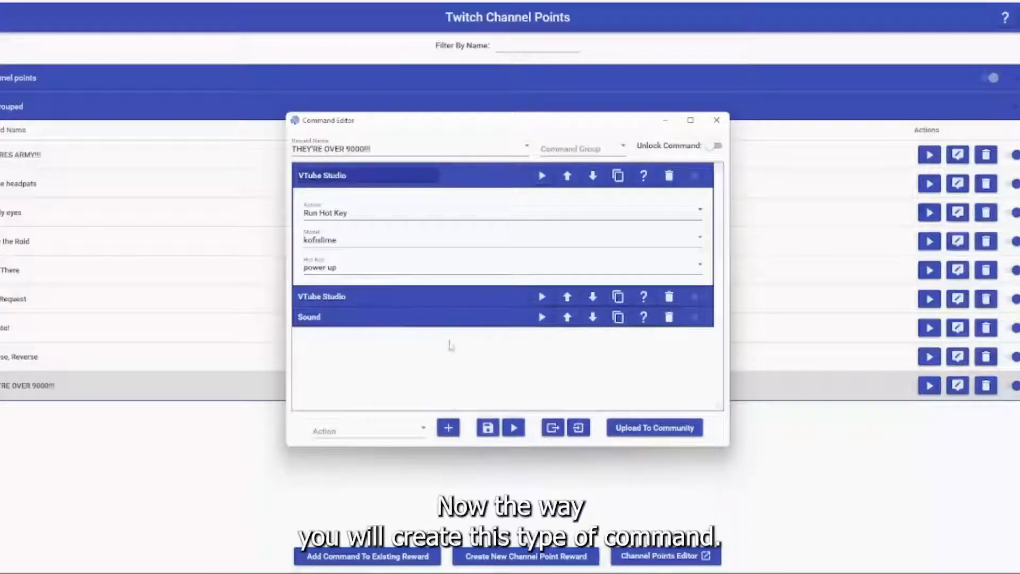
click(490, 174)
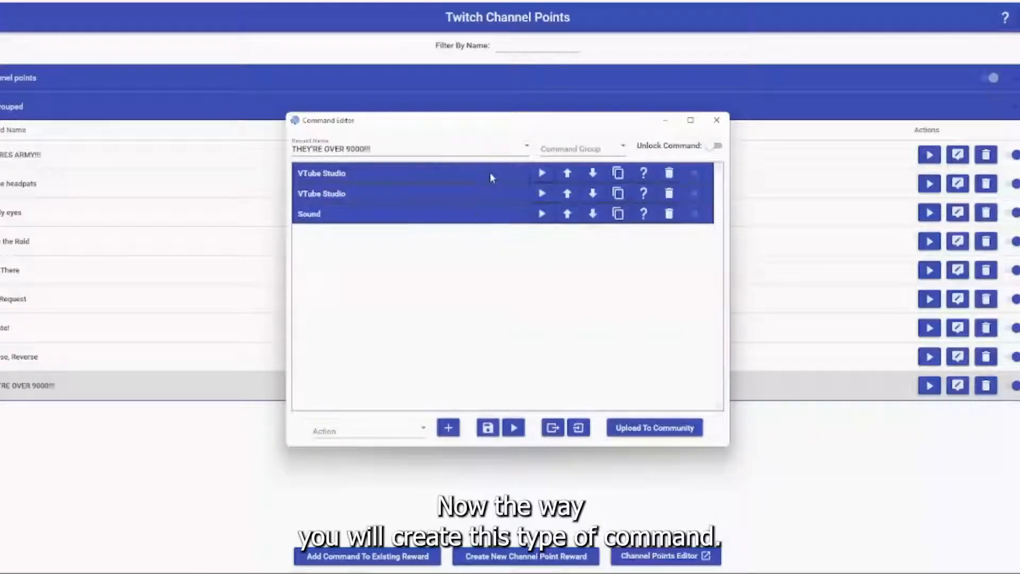
Add another VTube Studio action to the THEY'RE OVER 9000!!! command
click(387, 430)
scroll(391, 367, down, 8)
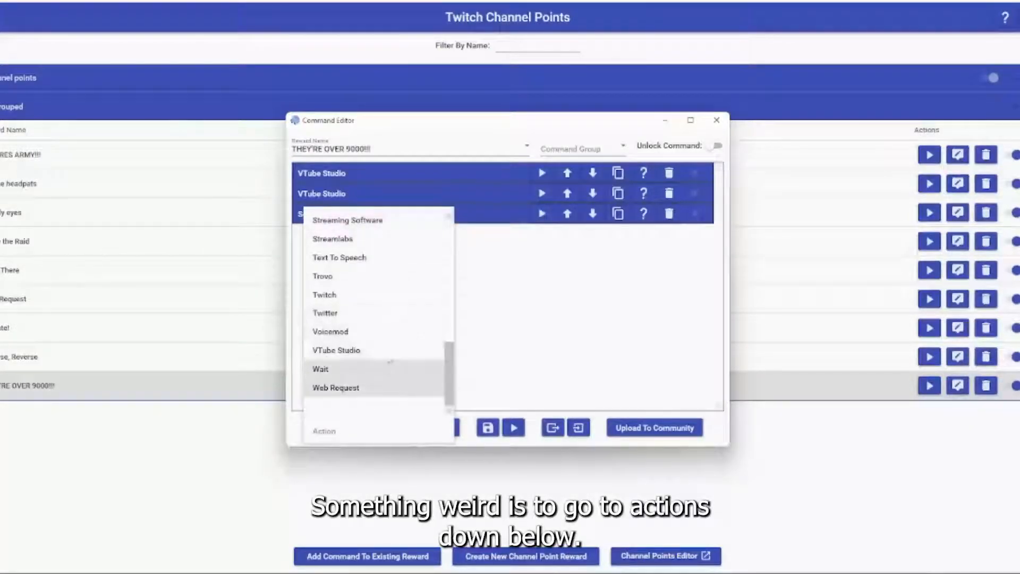
scroll(387, 326, up, 3)
scroll(388, 326, down, 3)
click(388, 349)
click(448, 427)
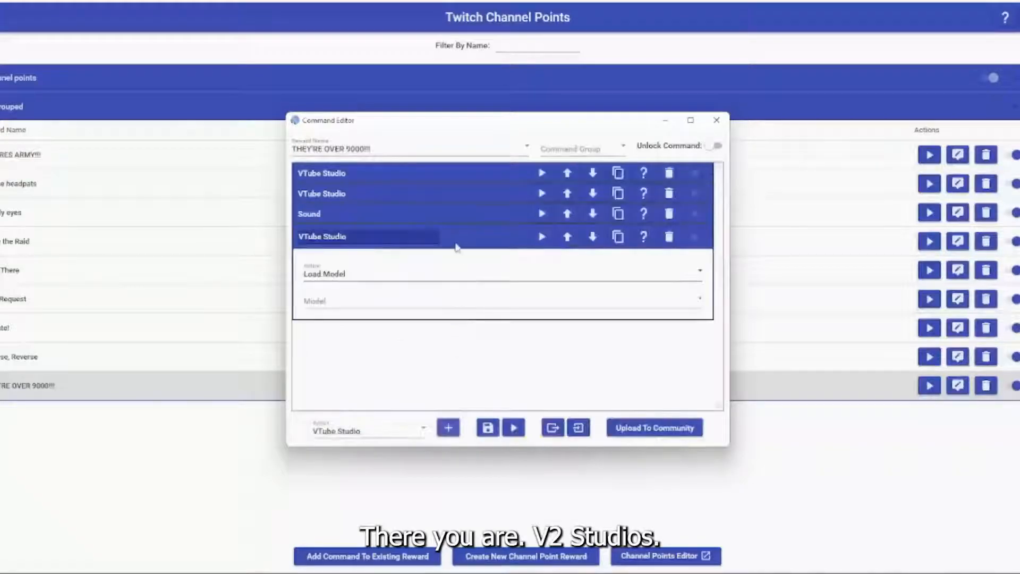
Set the new VTube Studio action to Run Hot Key with model kofislime and hot key power up, and delete that extra action
click(446, 272)
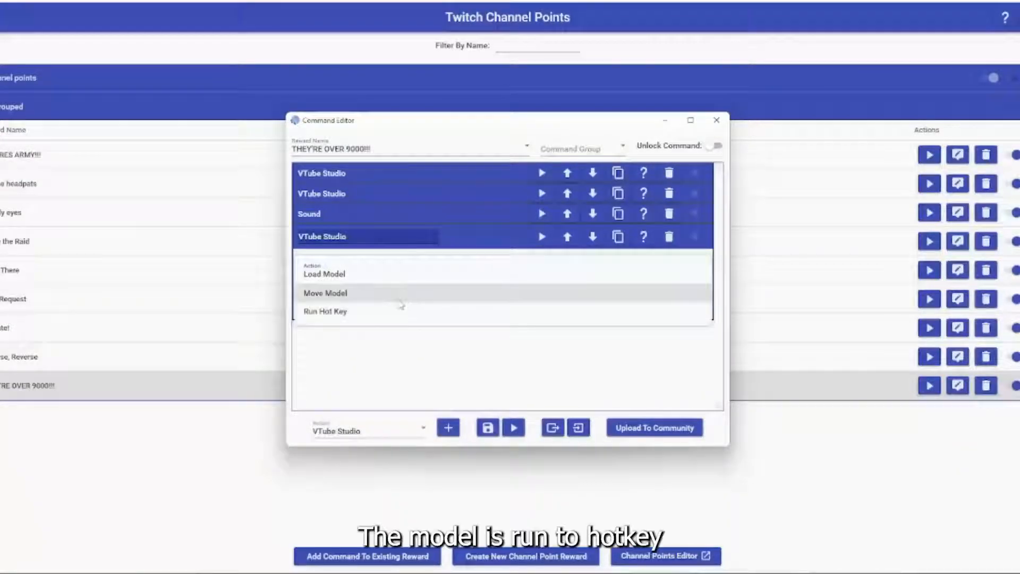
click(370, 312)
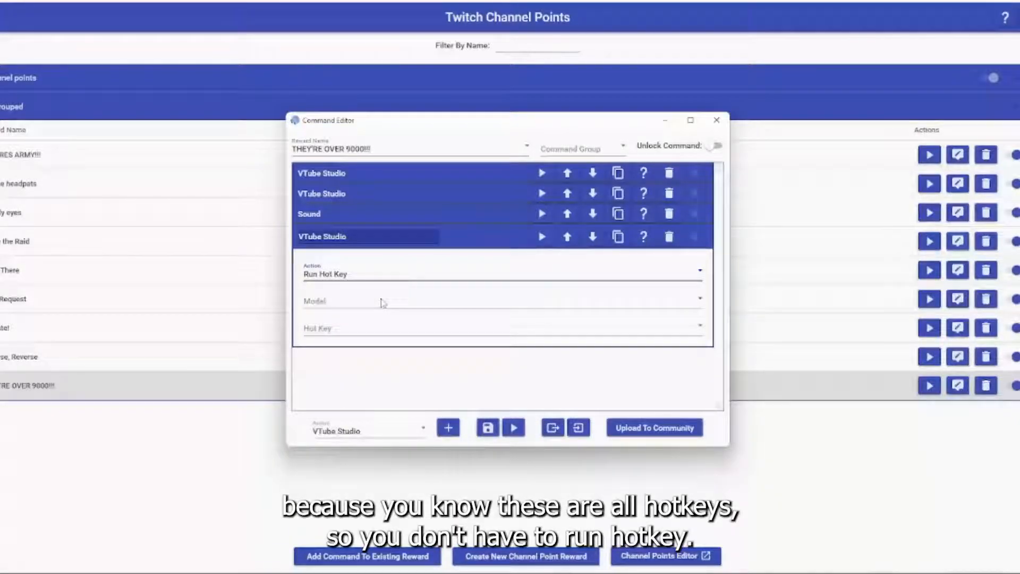
click(383, 302)
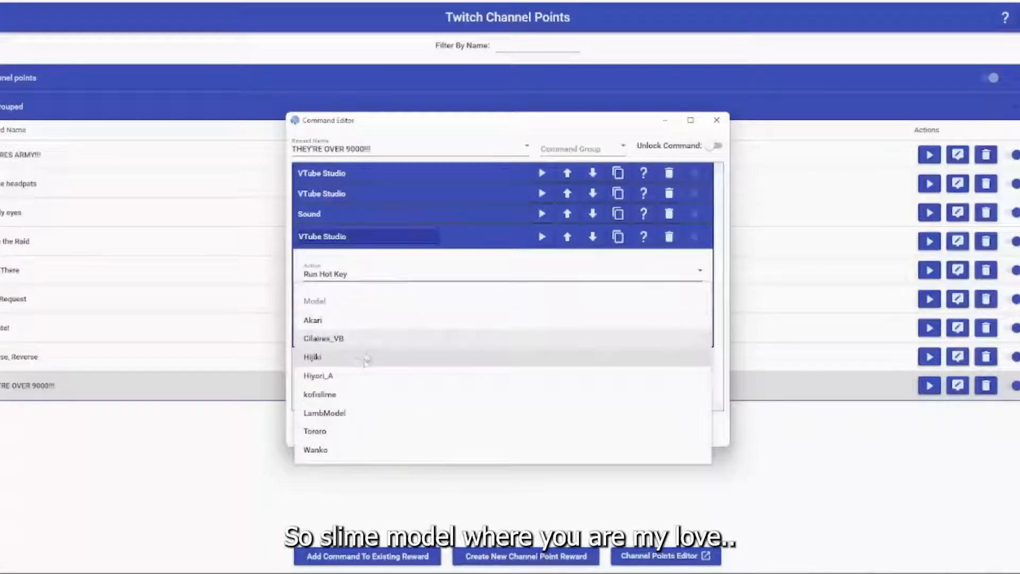
click(375, 394)
click(382, 330)
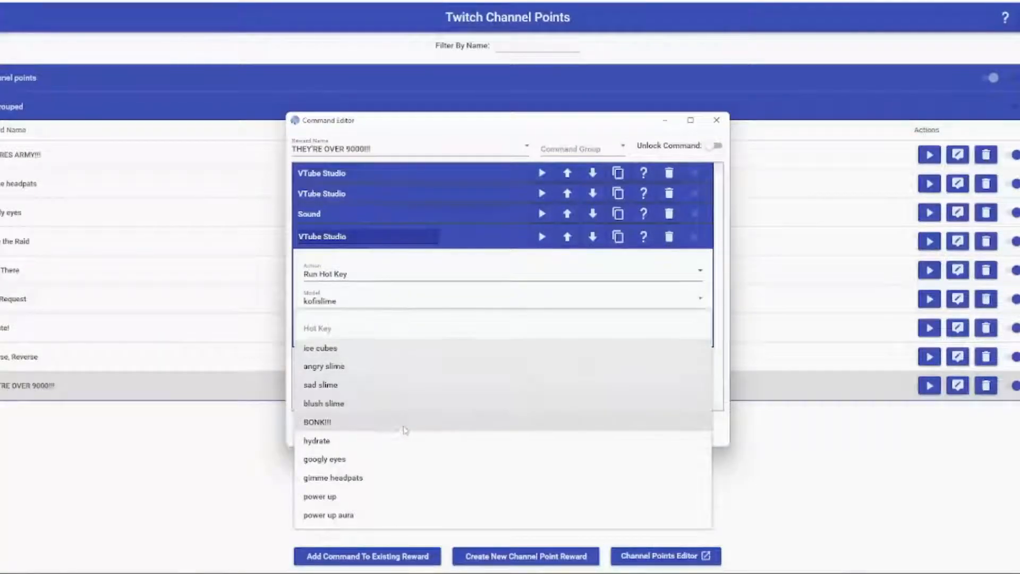
click(393, 496)
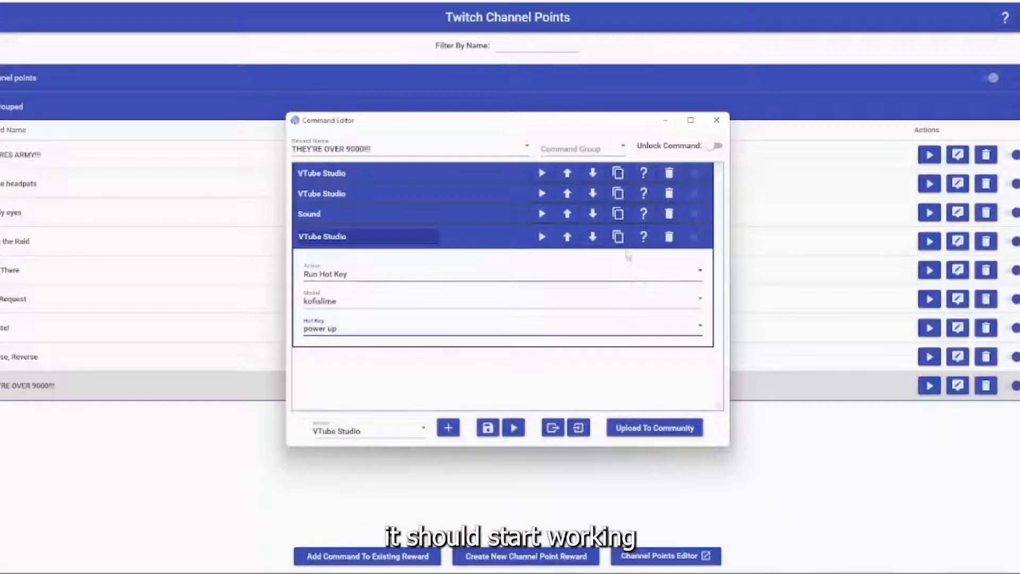
click(669, 237)
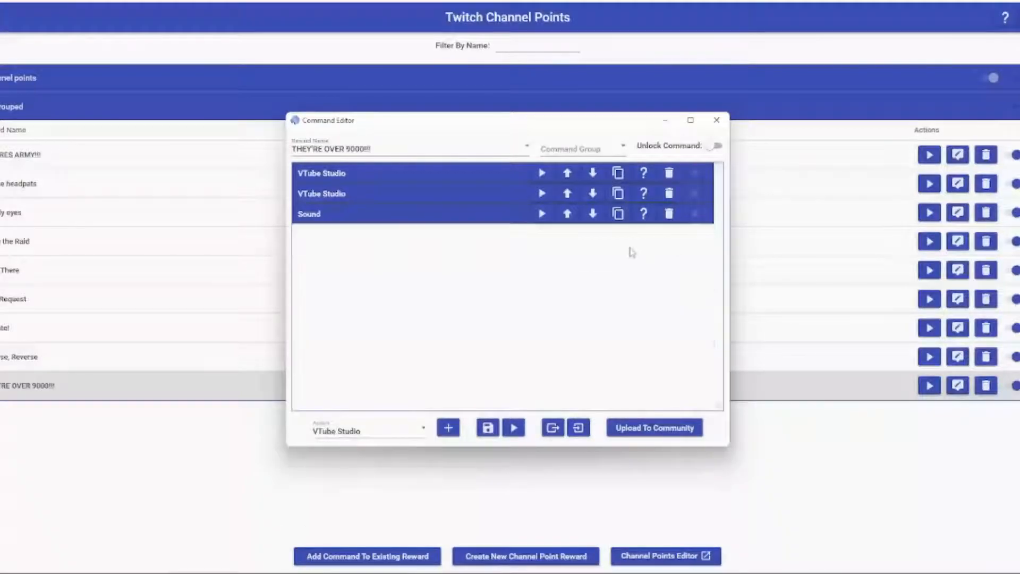
Review the settings of the second VTube Studio action and the Sound action, and save the THEY'RE OVER 9000!!! command
click(487, 195)
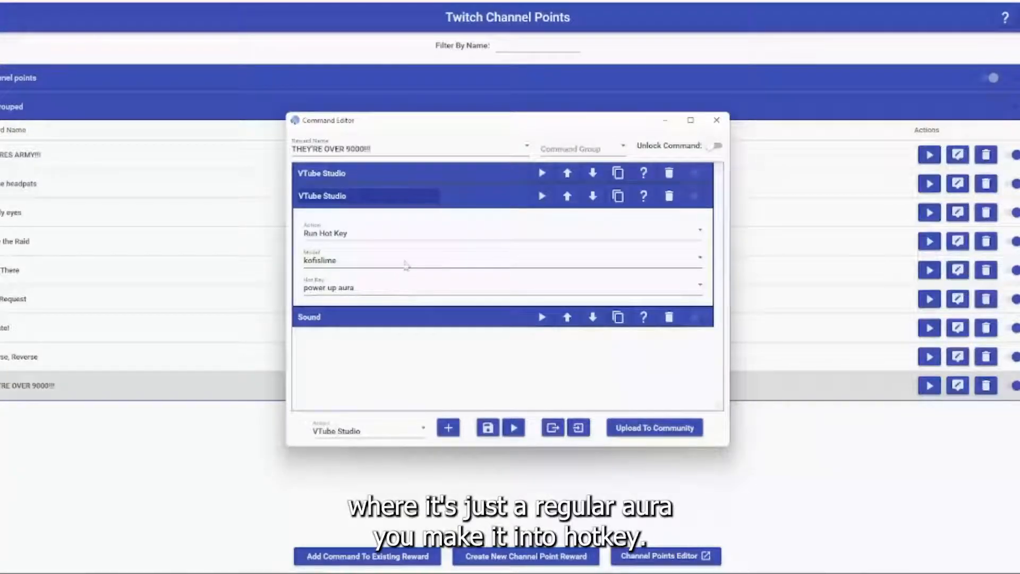
click(490, 200)
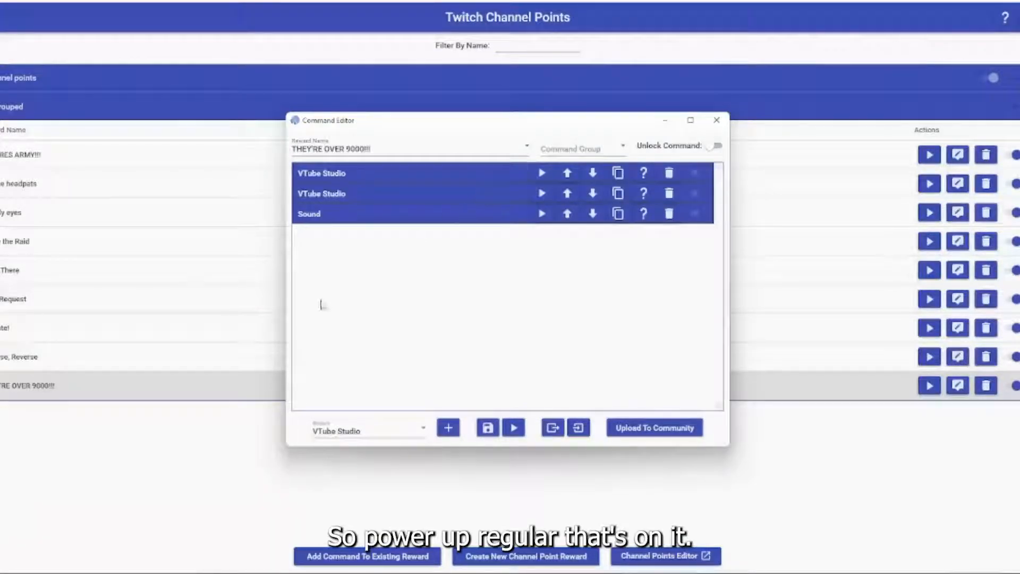
click(451, 218)
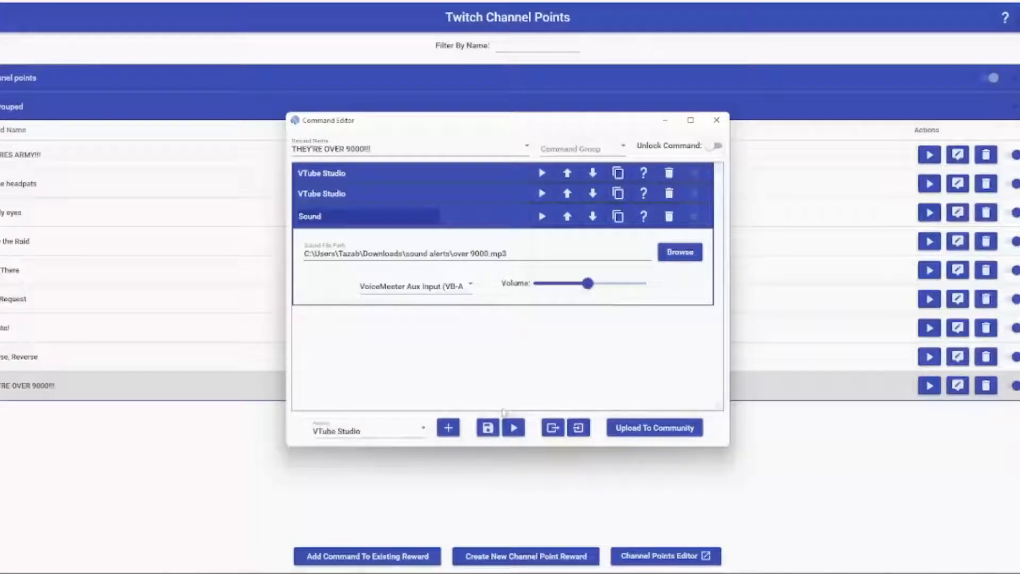
click(489, 430)
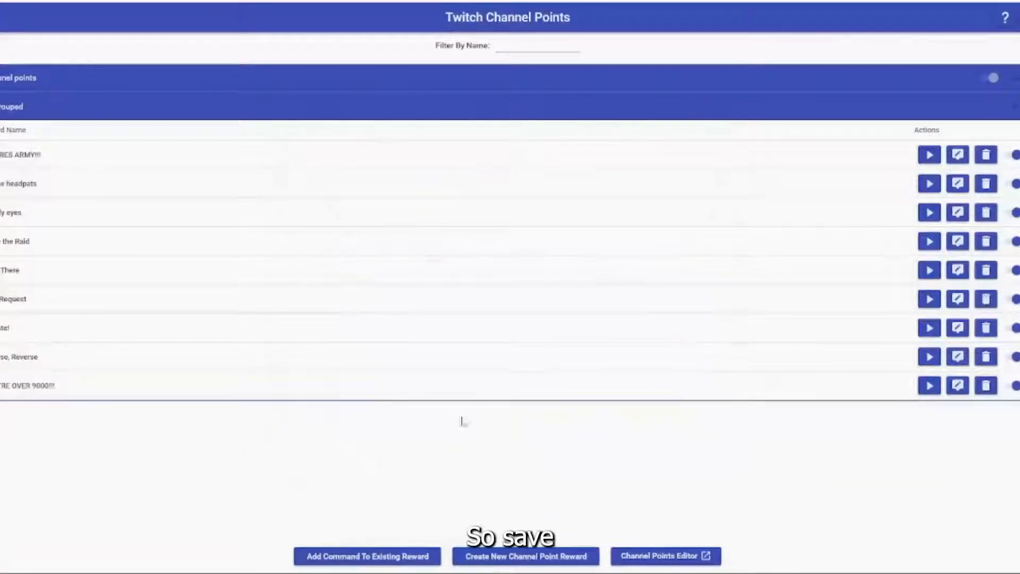